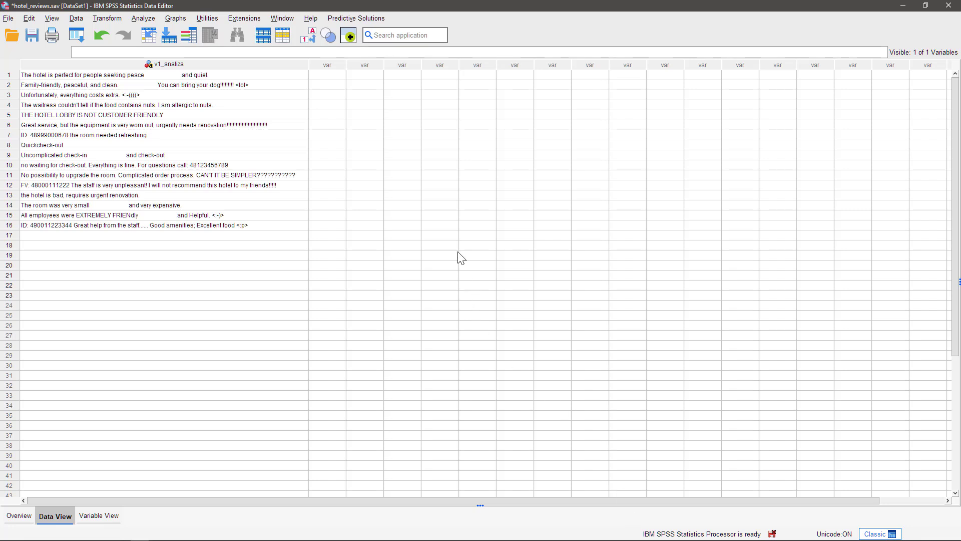
- Start the Predictive Solutions Clear text procedure with v1_analiza as the variable to adjust and Cleared_data as the result variable
left_click(365, 19)
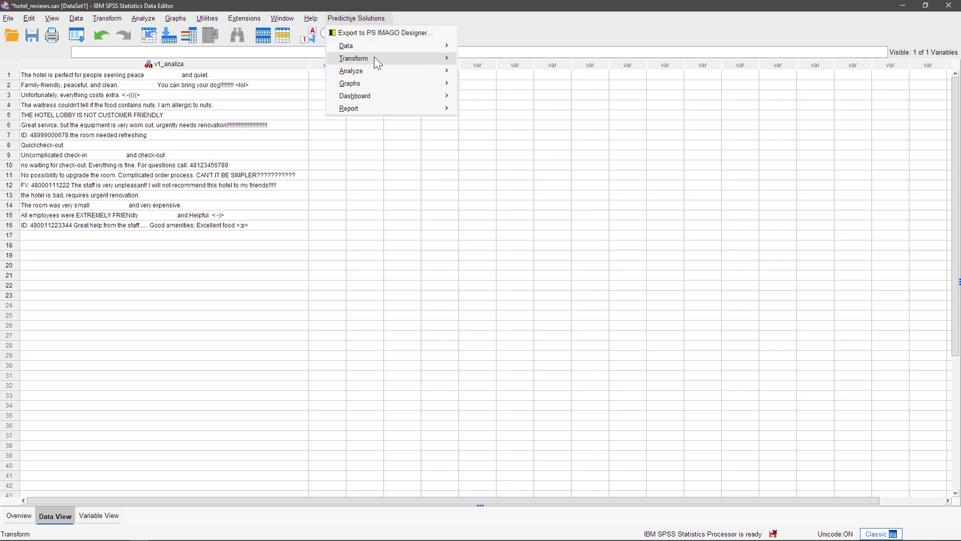
mouse_move(382, 58)
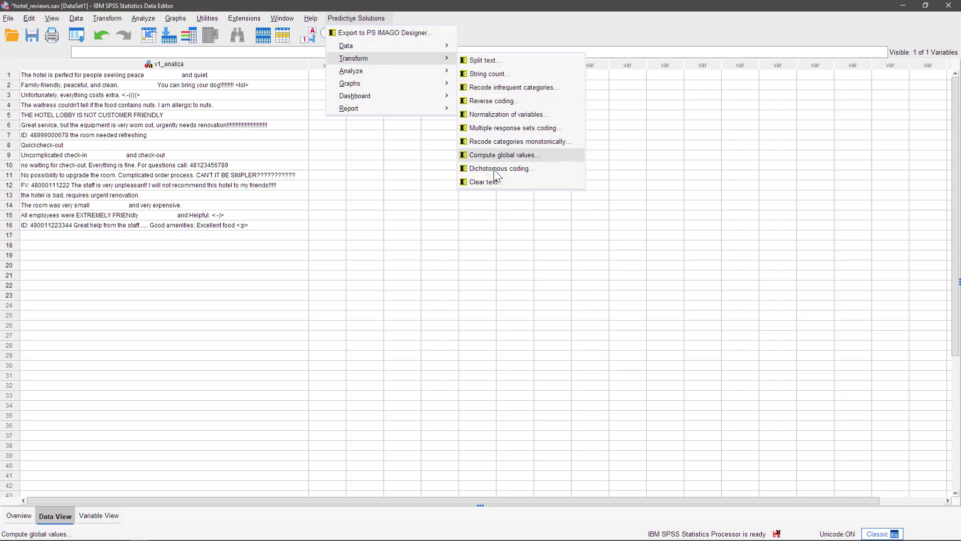
left_click(493, 182)
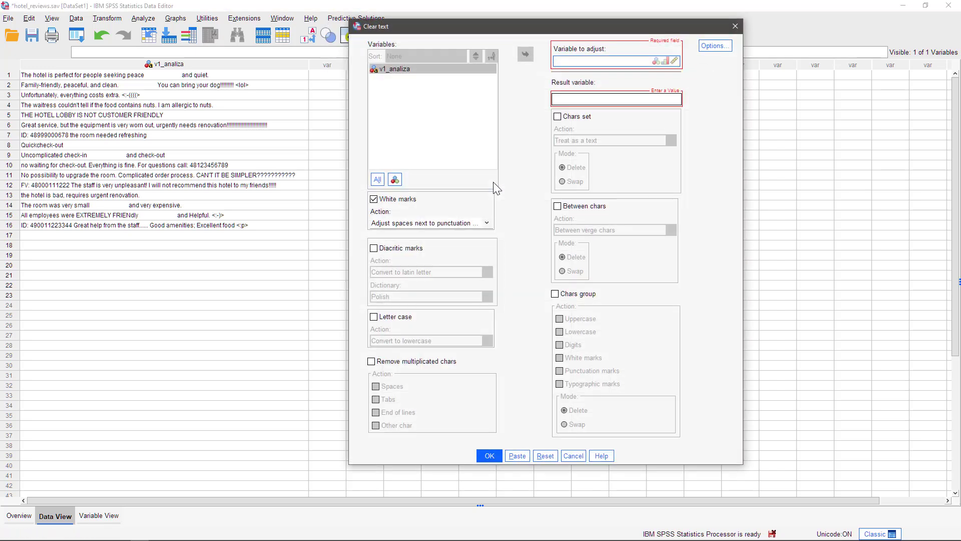
left_click(440, 69)
left_click(525, 54)
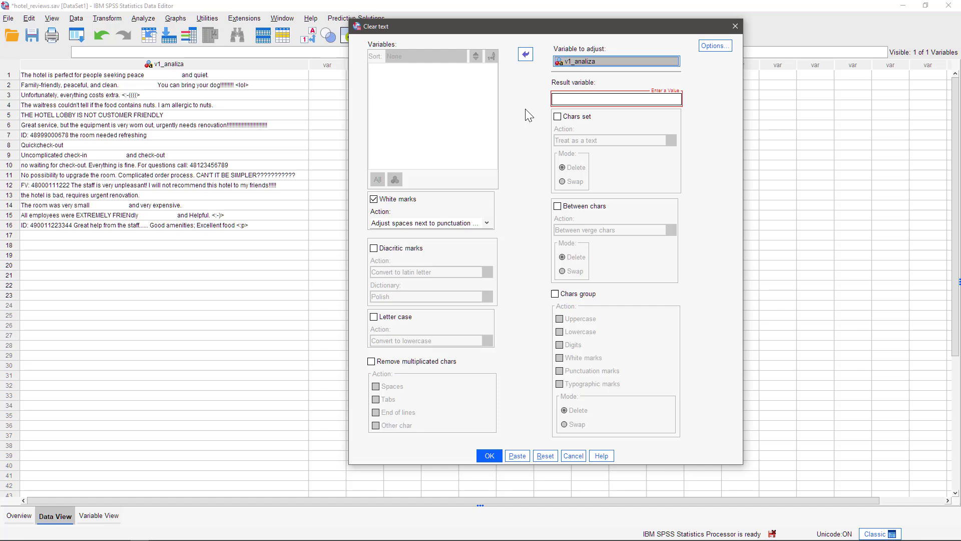
left_click(555, 99)
type("Cleared_data")
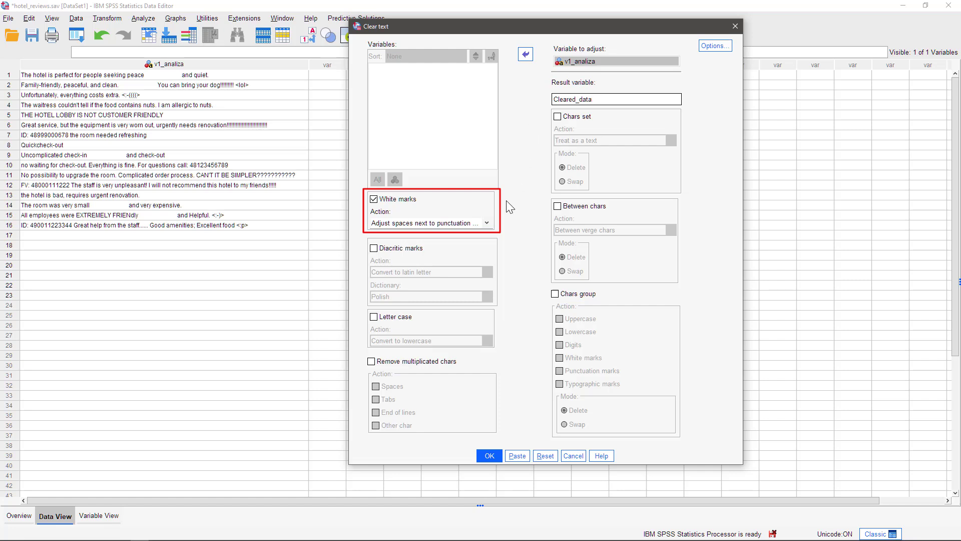
- Keep the white marks action that adjusts spaces next to punctuation marks, and enable letter case conversion to lowercase
left_click(487, 223)
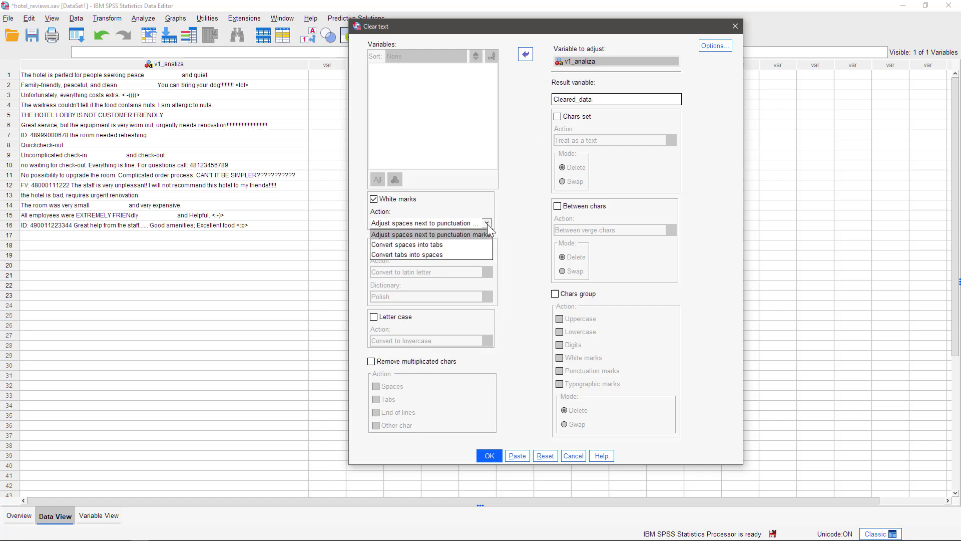
left_click(487, 223)
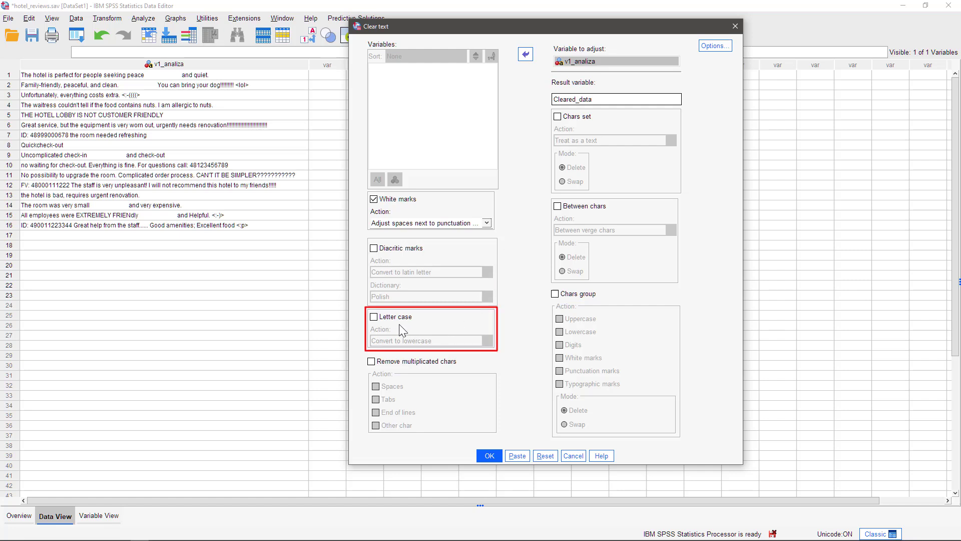
left_click(373, 317)
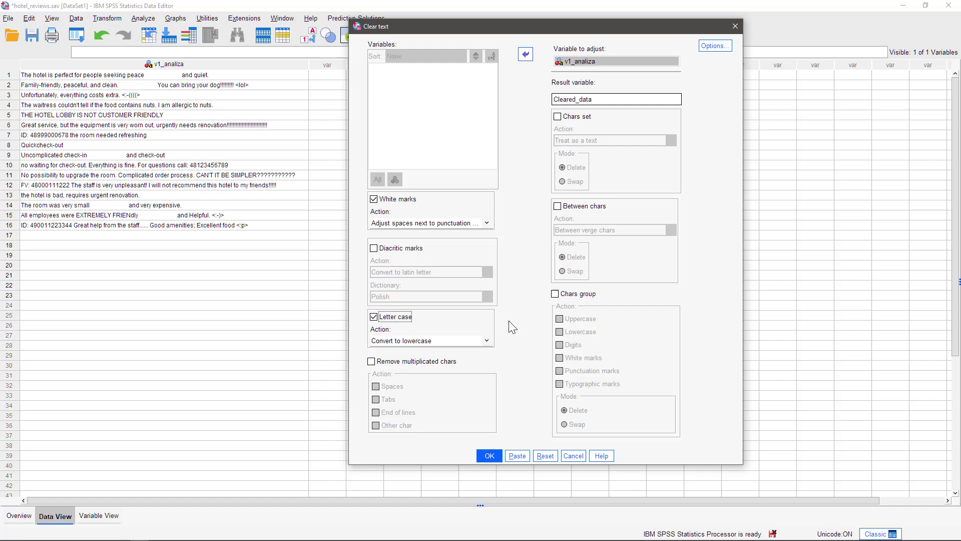
- Enable removal of multiplicated spaces and other characters, defining the other multiplicated characters as ?!
left_click(439, 362)
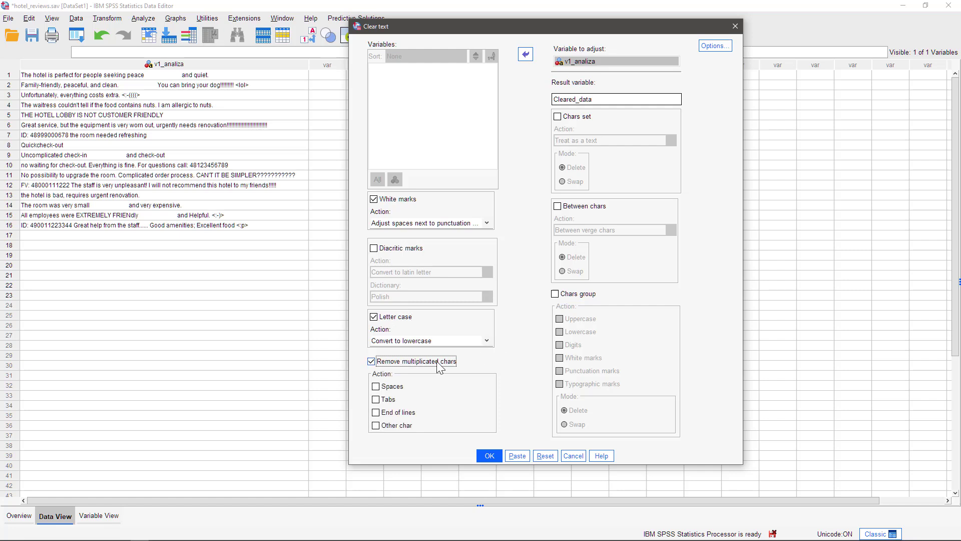
left_click(377, 386)
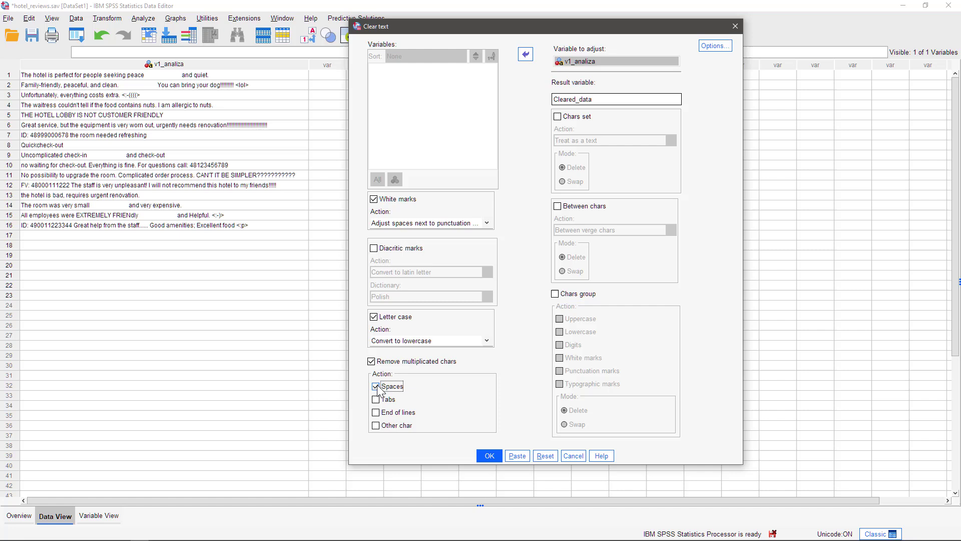
left_click(376, 425)
left_click(717, 47)
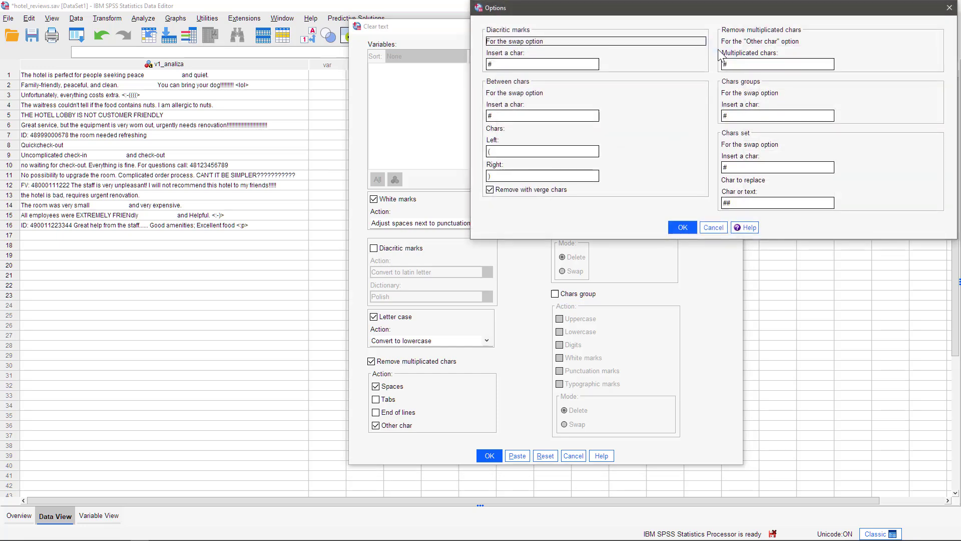
double_click(745, 63)
type("?")
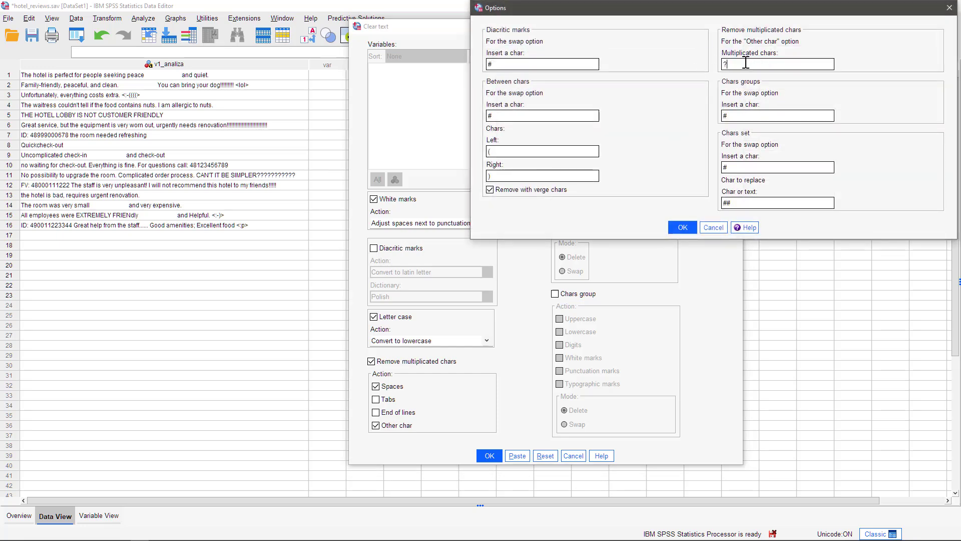
type("!.")
left_click(683, 227)
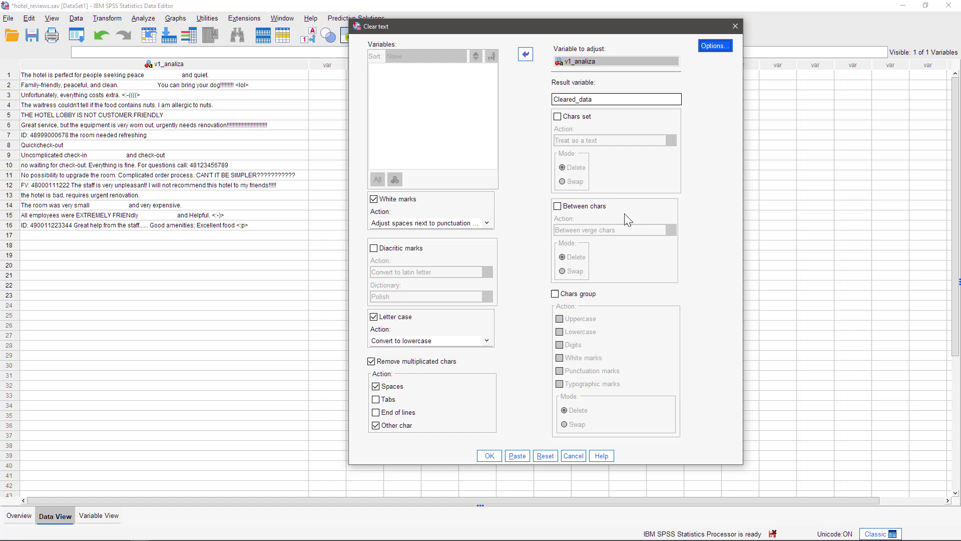
- Enable deletion of text between verge characters, with < as the left character and > as the right one
left_click(592, 208)
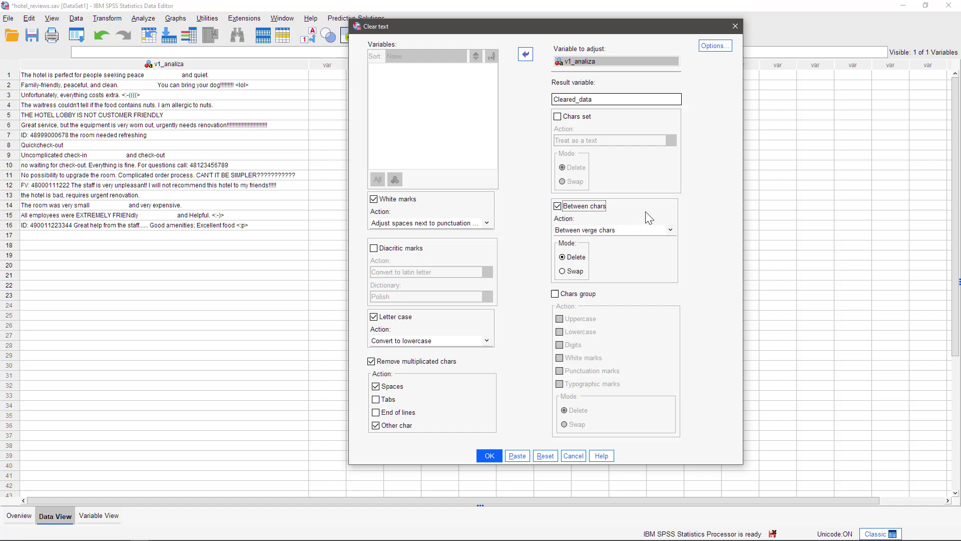
left_click(671, 230)
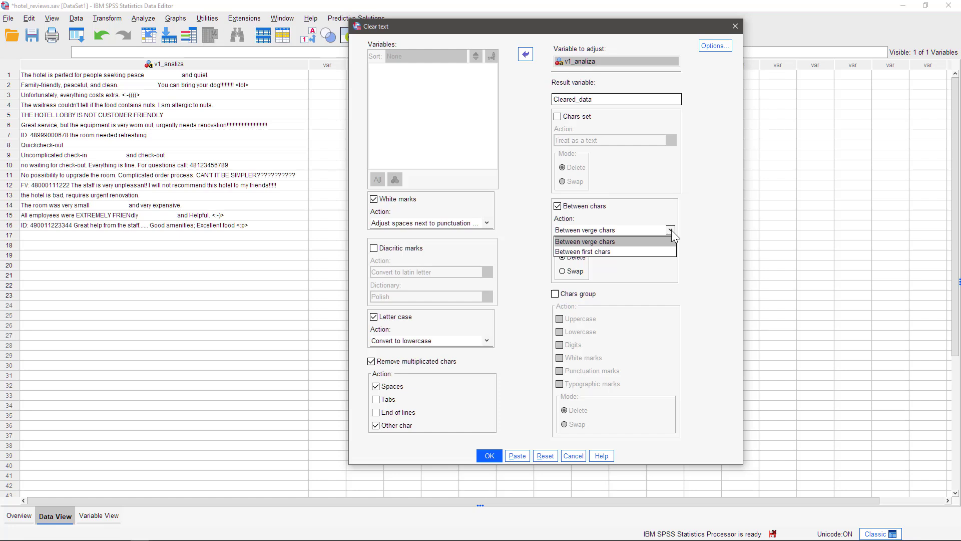
left_click(672, 229)
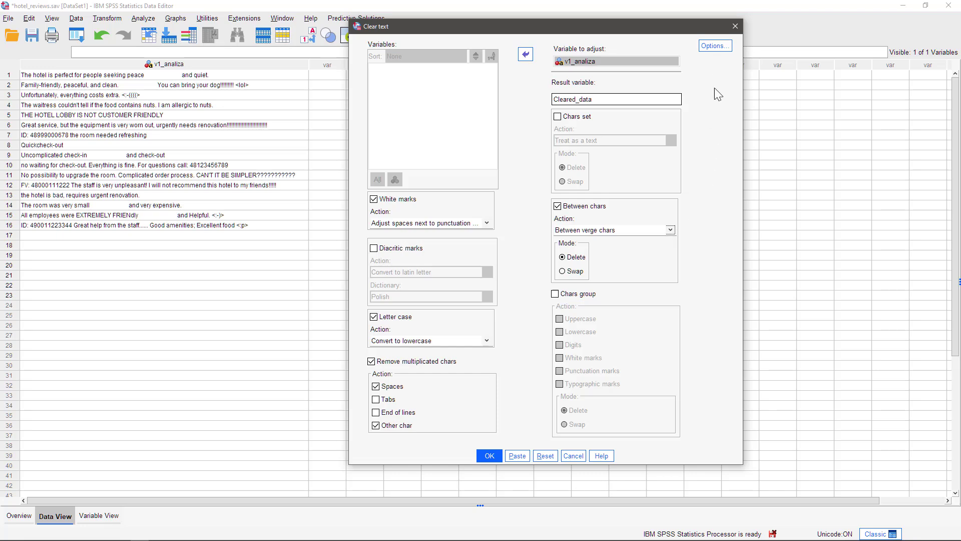
left_click(715, 46)
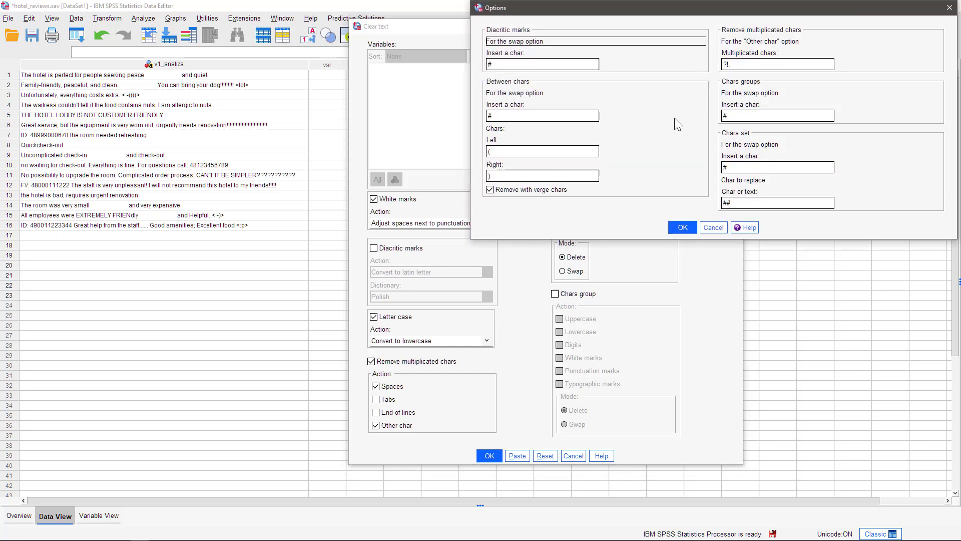
double_click(498, 151)
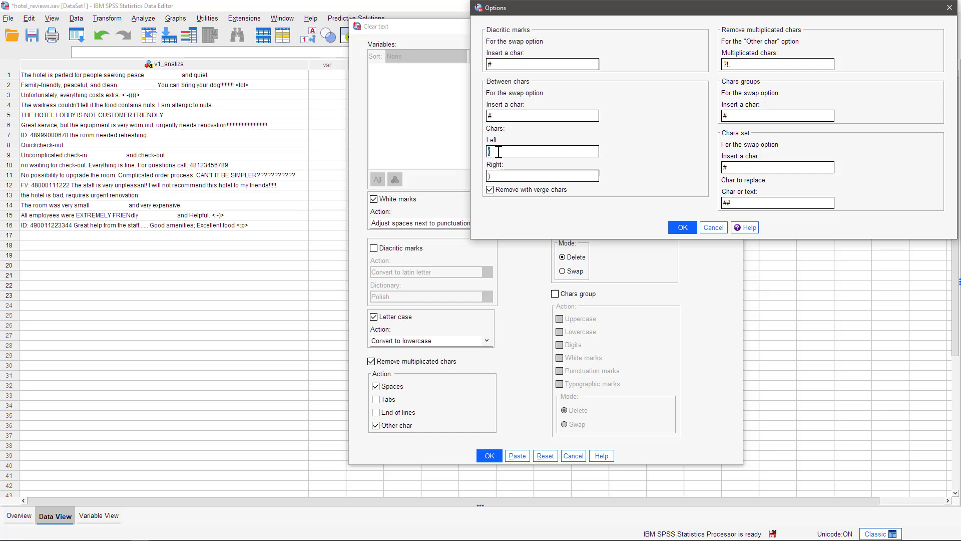
type("<")
type(">")
left_click(681, 228)
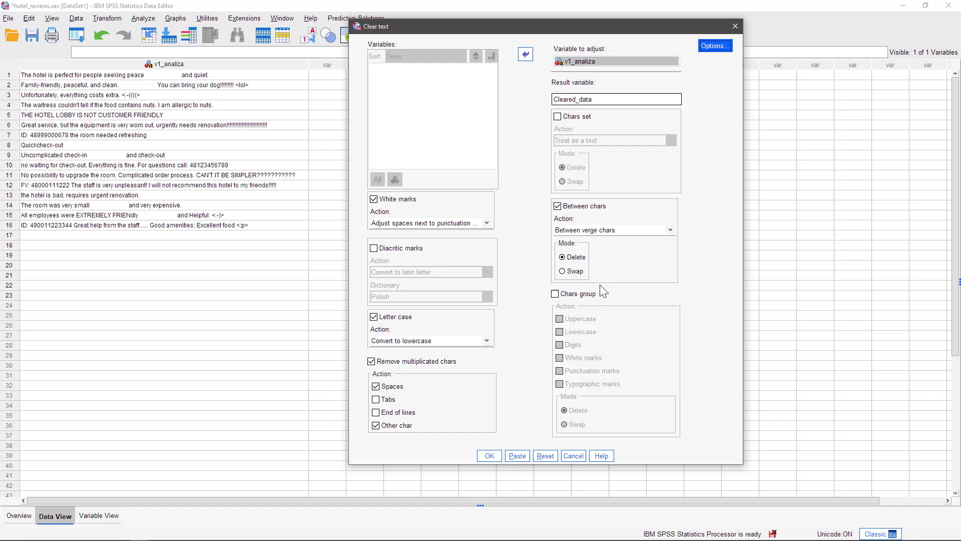
- Set the chars group to swap digits for the * character, and run the text clearing
left_click(591, 294)
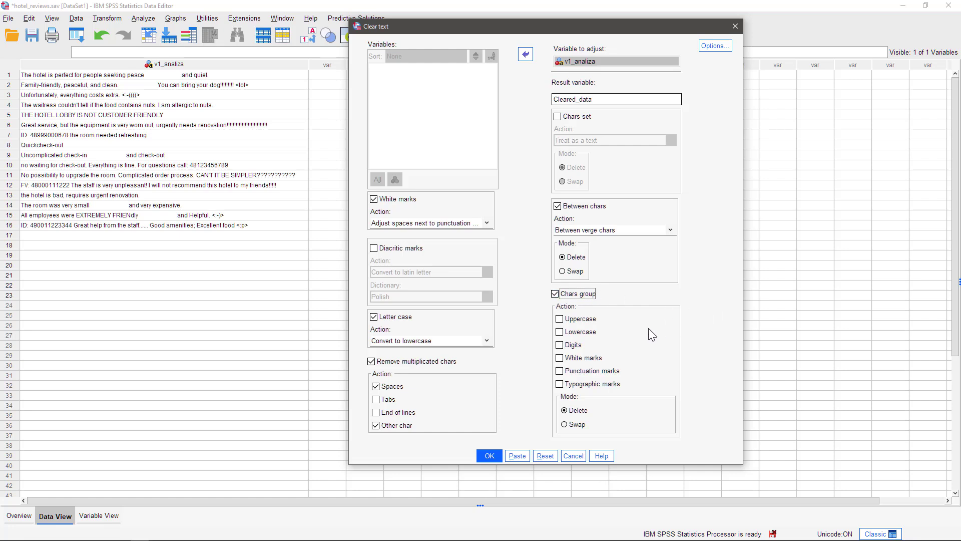
left_click(561, 345)
left_click(582, 424)
left_click(712, 50)
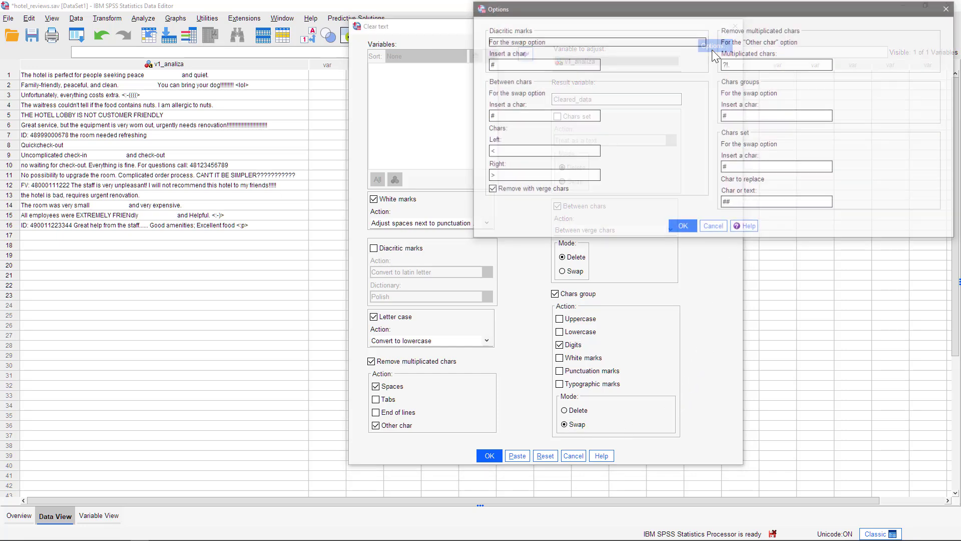
double_click(743, 115)
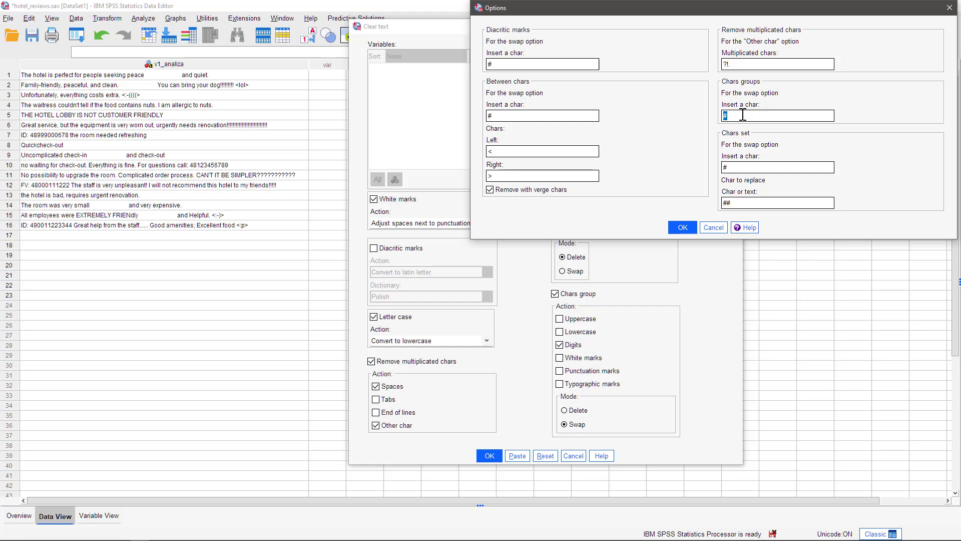
type("*")
left_click(685, 227)
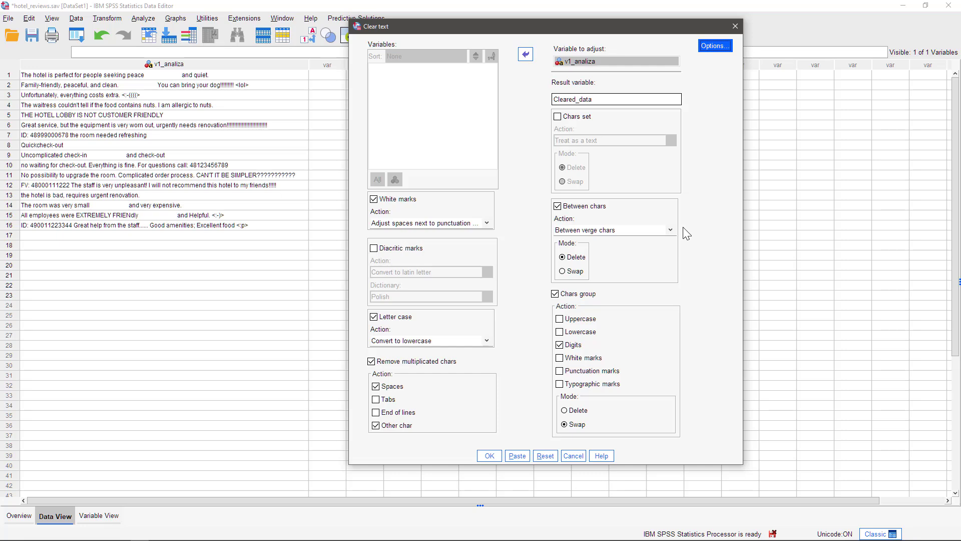
left_click(490, 454)
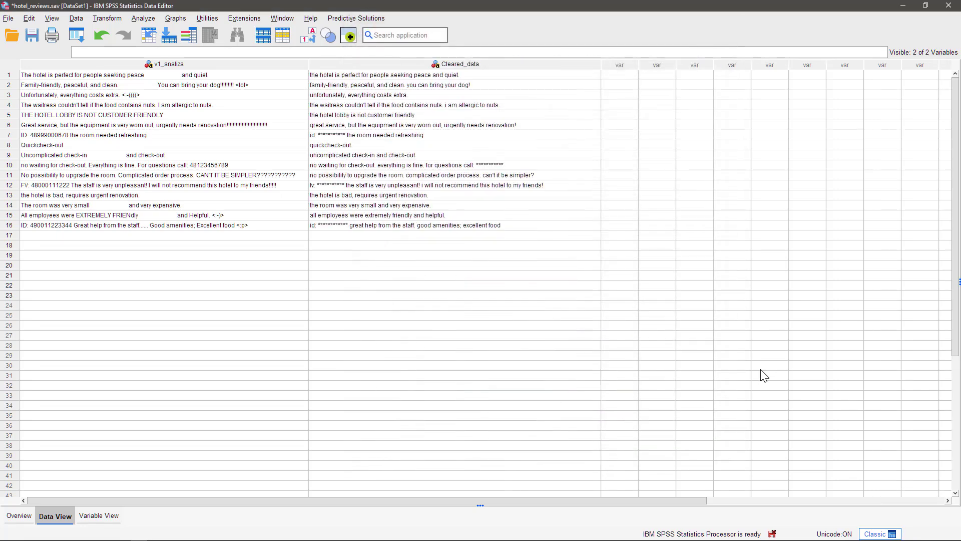